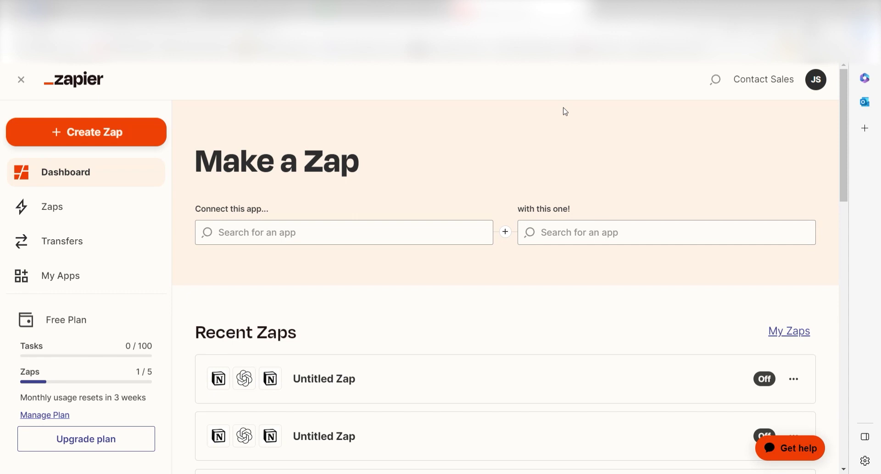
# Create a new Zap with Slack as the trigger app and New Message Posted to Channel as the event
pyautogui.click(143, 138)
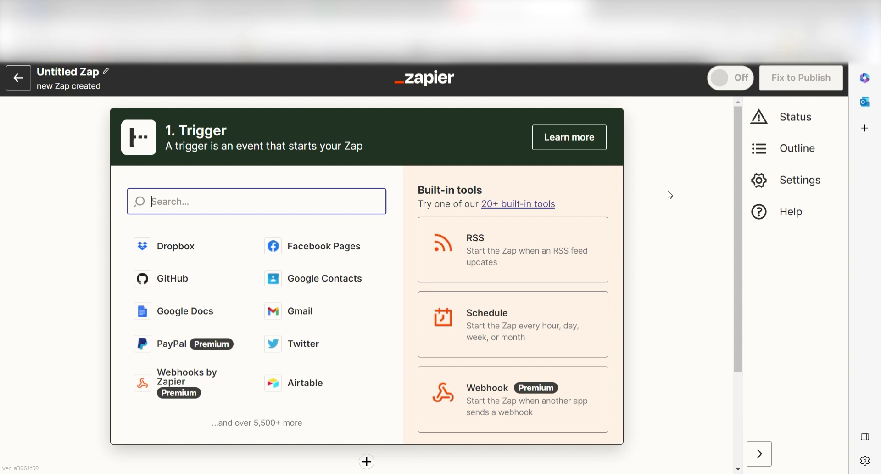
pyautogui.write('slack')
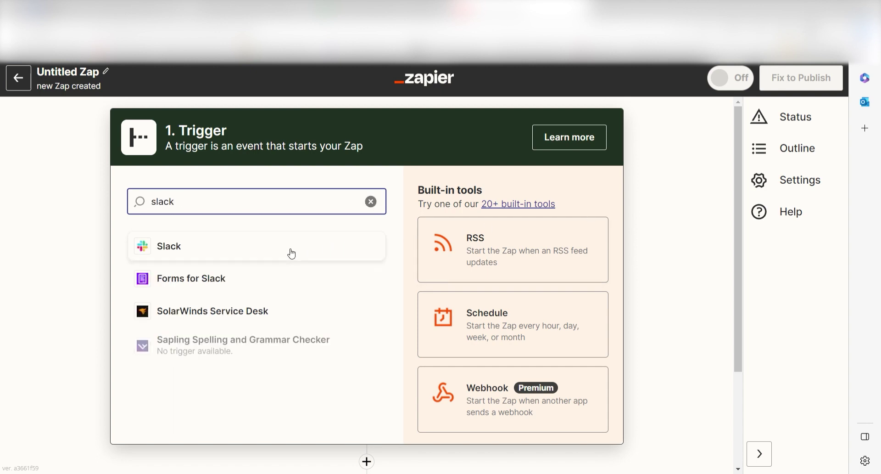
pyautogui.click(291, 250)
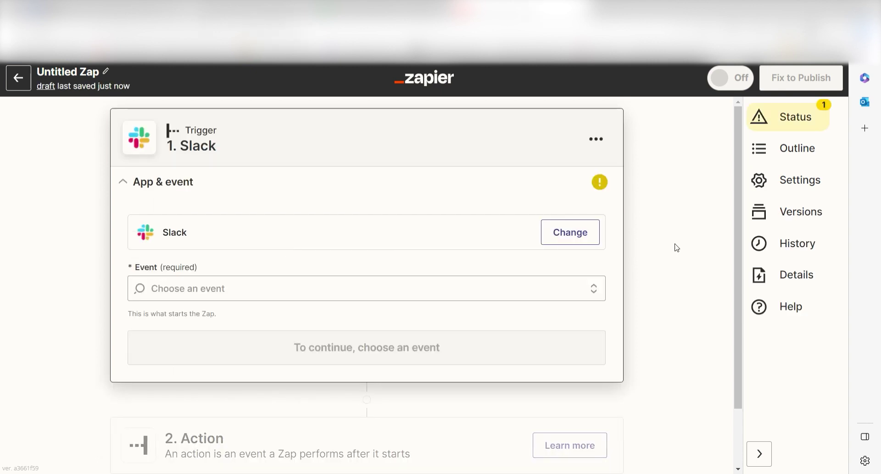
pyautogui.click(572, 294)
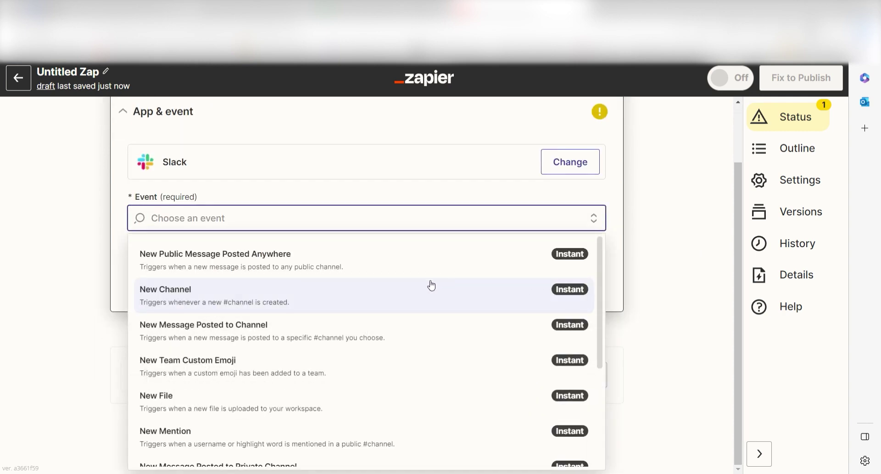
pyautogui.click(350, 342)
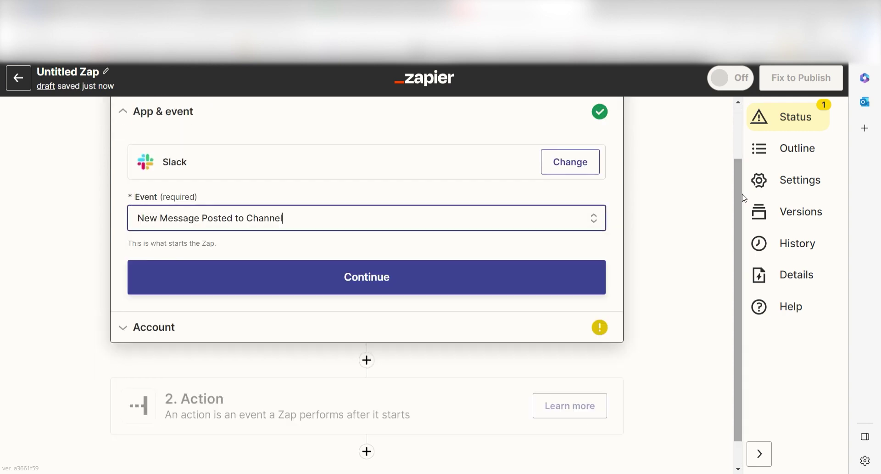
pyautogui.click(464, 282)
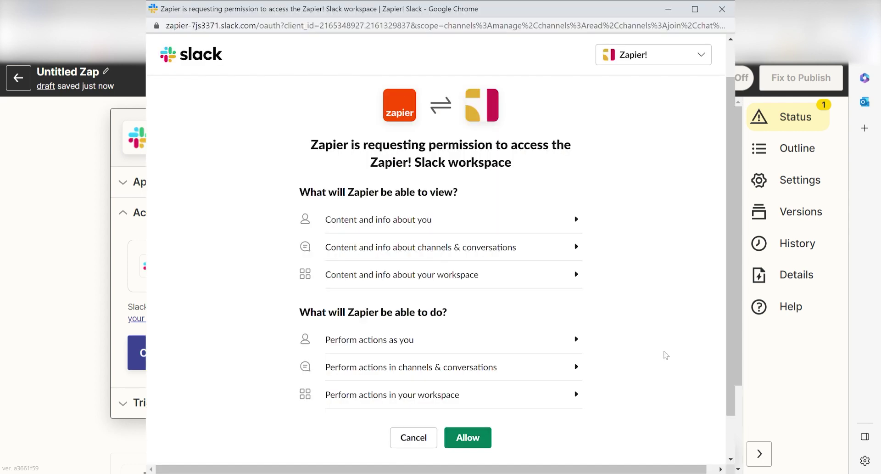
# Allow Zapier to access the Zapier! Slack workspace and accept the connected Slack account for the trigger
pyautogui.scroll(-1, 597, 216)
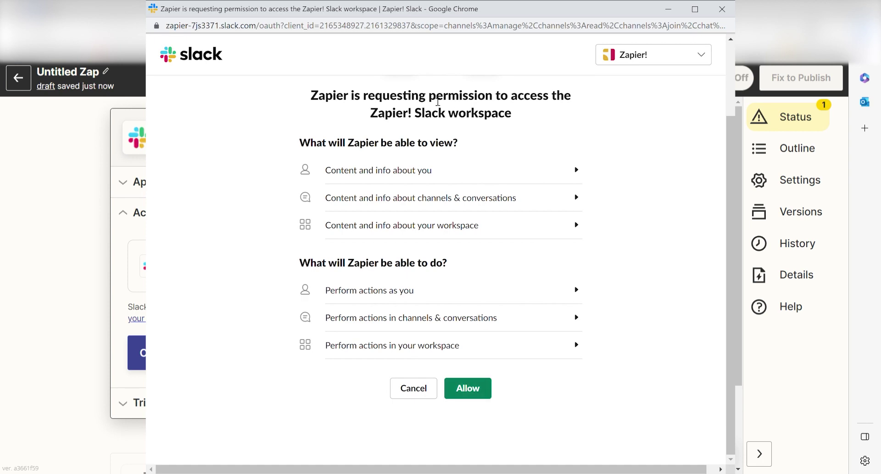
pyautogui.click(468, 389)
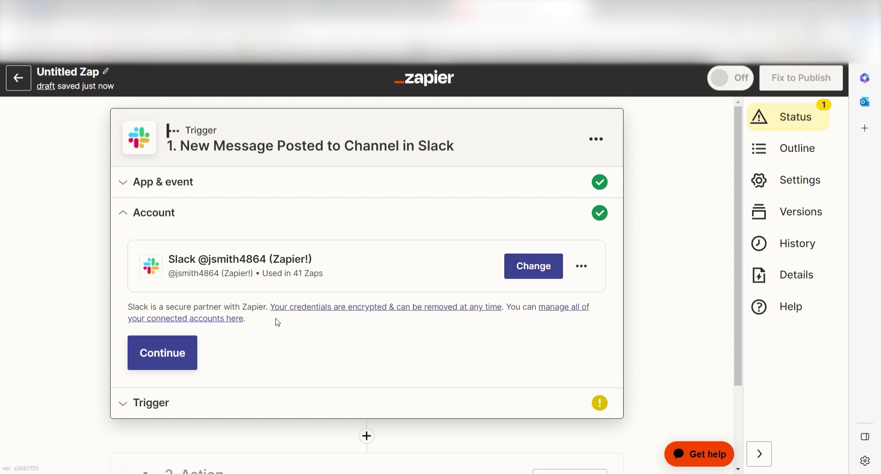
pyautogui.click(190, 350)
# Set the Slack trigger's channel to general and test the trigger
pyautogui.scroll(-2, 743, 219)
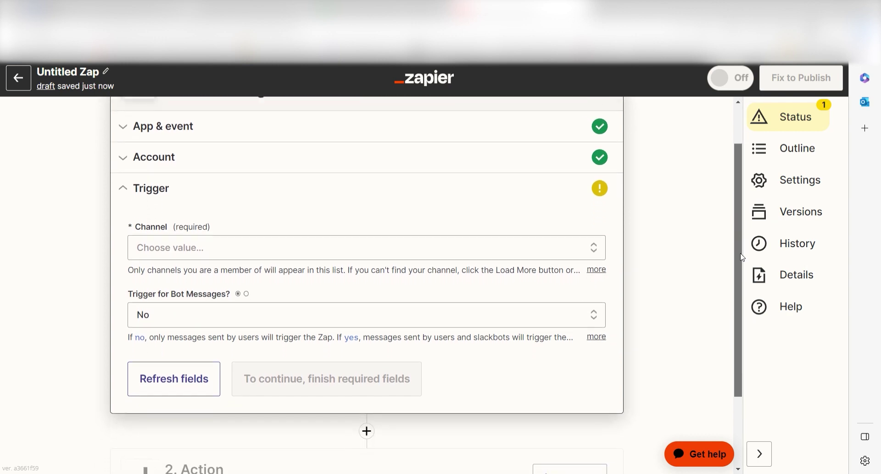
pyautogui.click(497, 236)
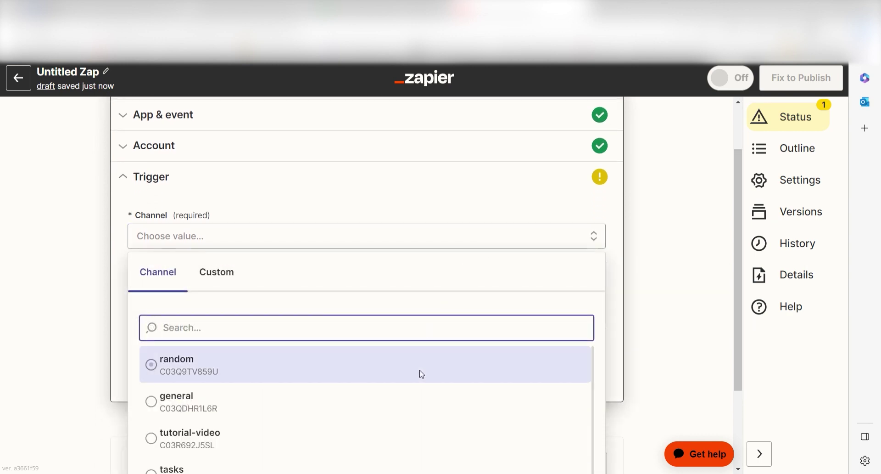
pyautogui.click(406, 399)
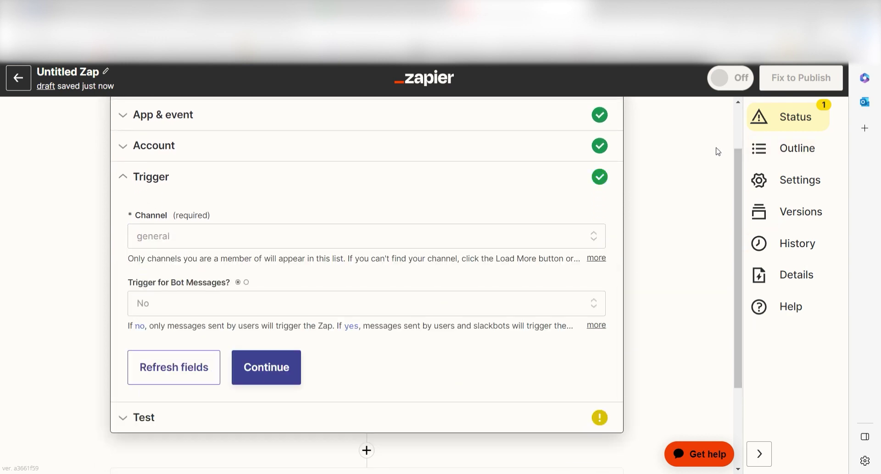
pyautogui.click(282, 371)
pyautogui.moveTo(737, 172); pyautogui.dragTo(737, 199)
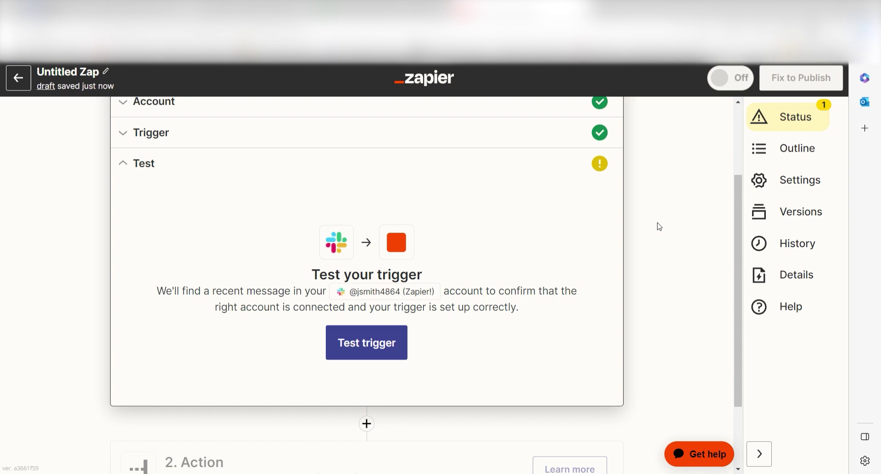
pyautogui.click(393, 342)
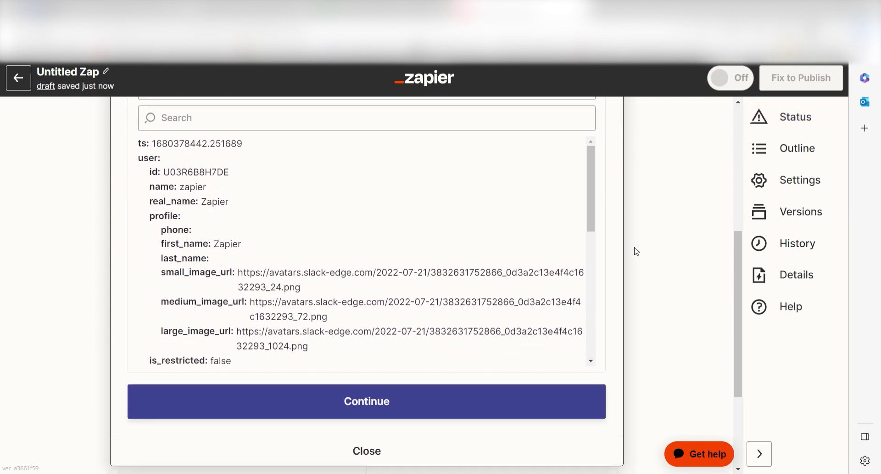
pyautogui.click(403, 387)
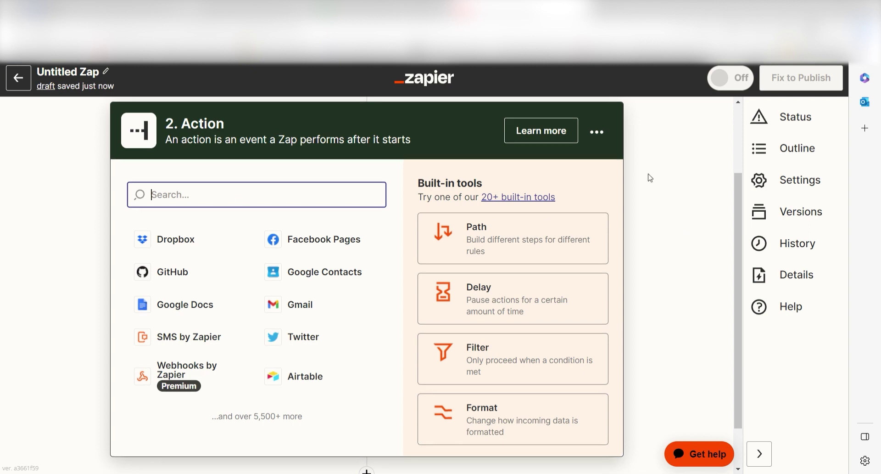
# Set the second step to OpenAI (GPT-3 & DALL·E) with the Send Prompt event
pyautogui.write('openai')
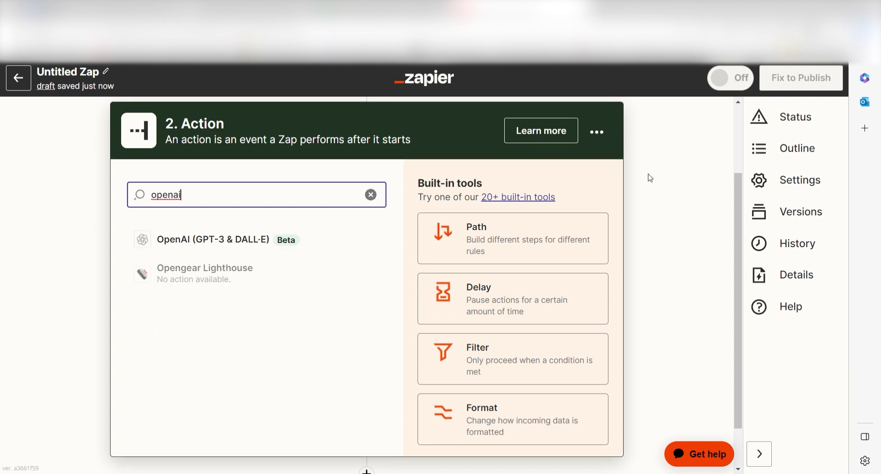
pyautogui.click(287, 240)
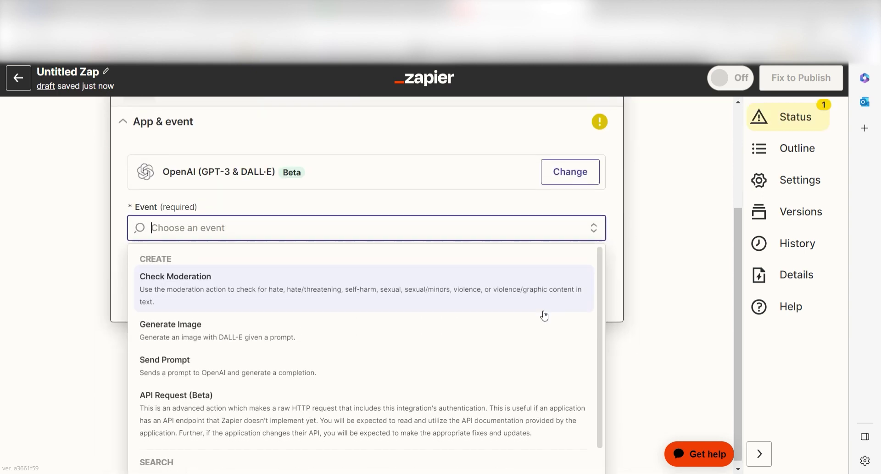
pyautogui.click(295, 366)
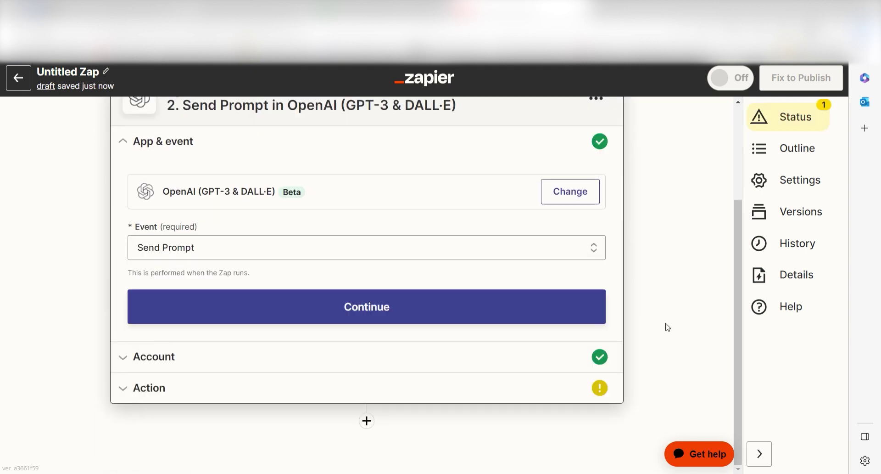
pyautogui.click(531, 311)
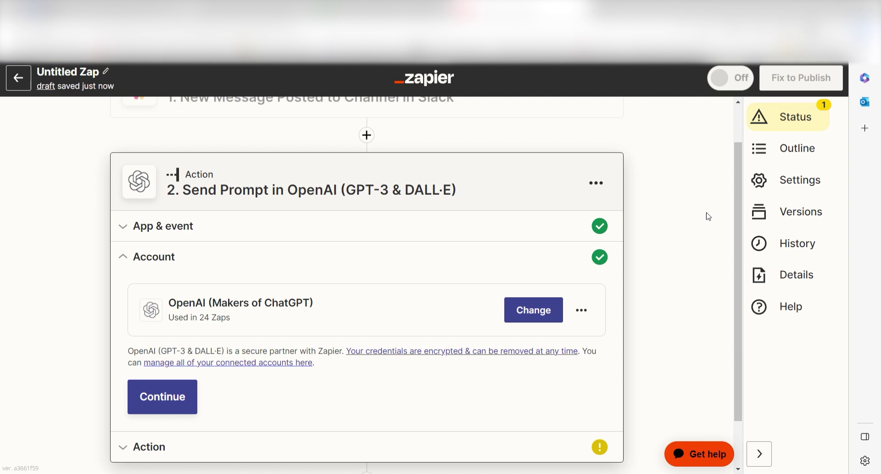
# Switch to the OpenAI platform, create a new secret API key for the account and copy it
pyautogui.scroll(-1, 746, 188)
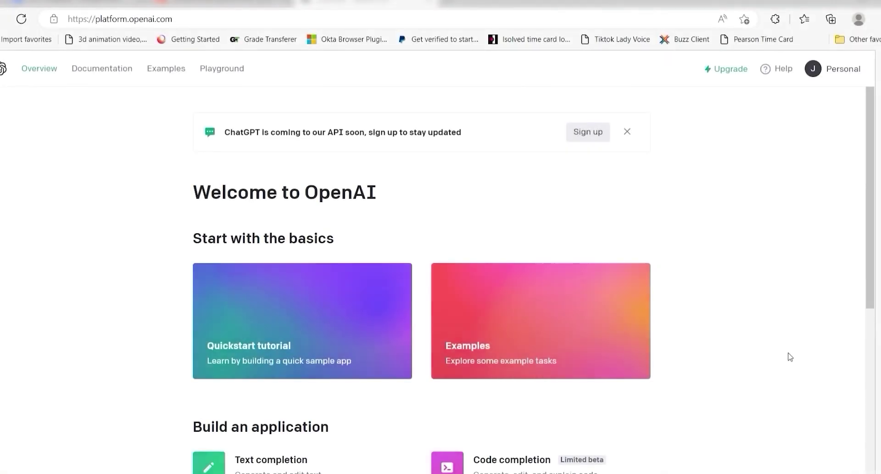
pyautogui.click(843, 70)
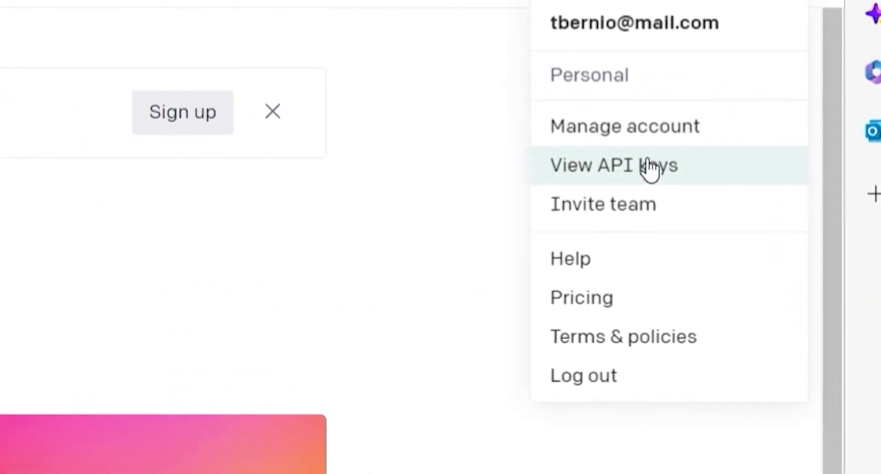
pyautogui.click(641, 170)
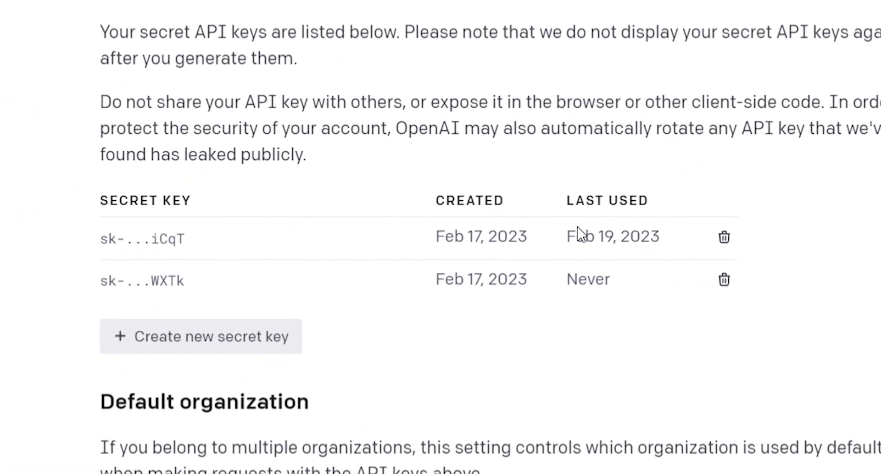
pyautogui.click(359, 257)
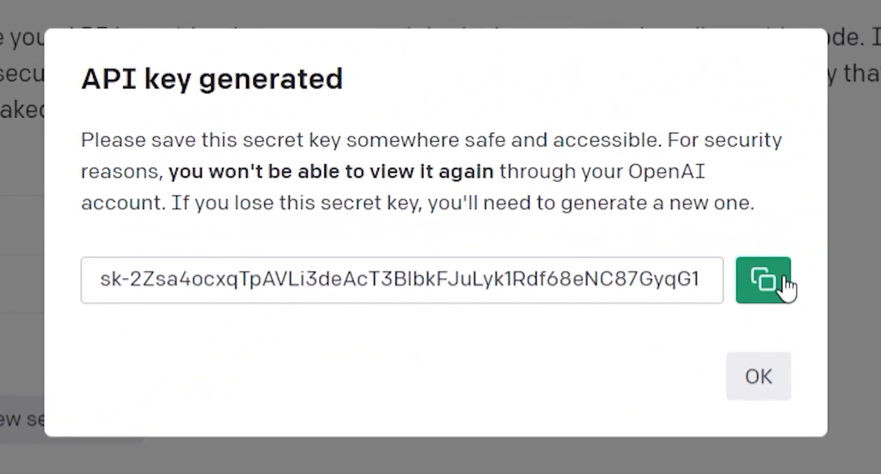
pyautogui.click(837, 270)
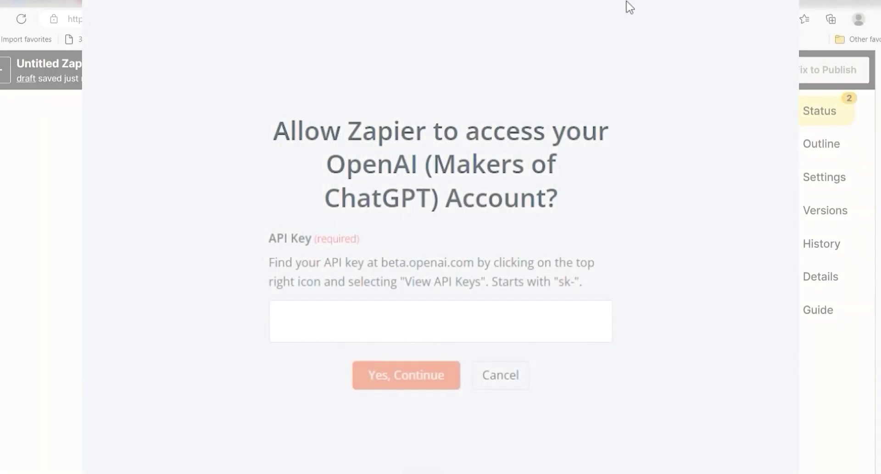
# Back in Zapier, paste the OpenAI API key into the access request and accept the connected account
pyautogui.click(514, 327)
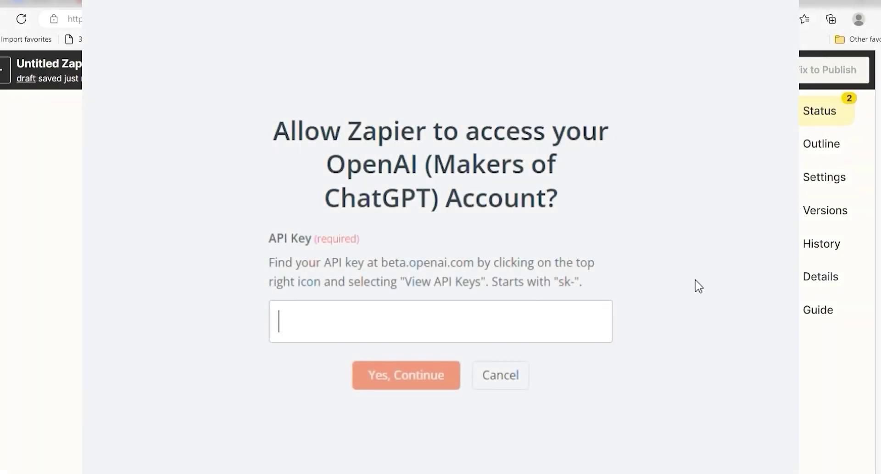
pyautogui.hotkey('ctrl', 'v')
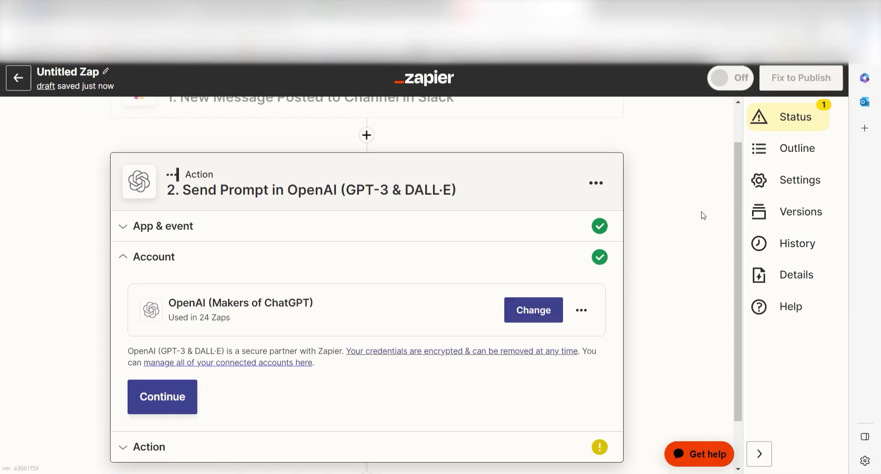
pyautogui.scroll(-1, 701, 230)
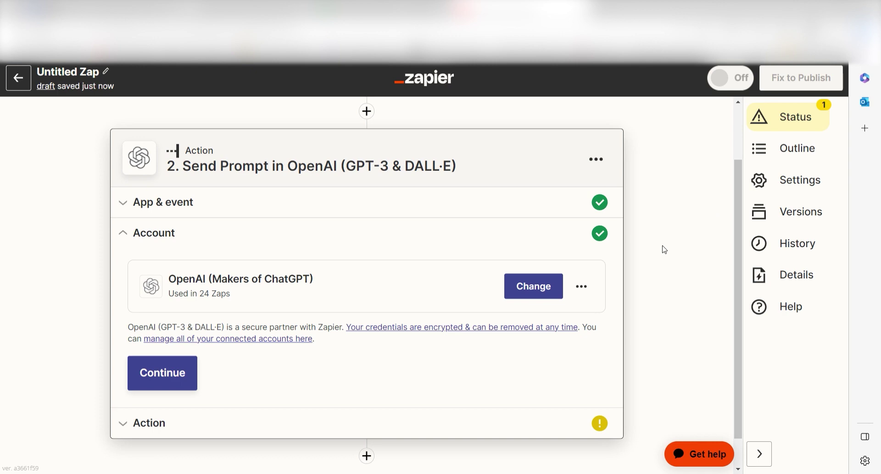
pyautogui.click(230, 361)
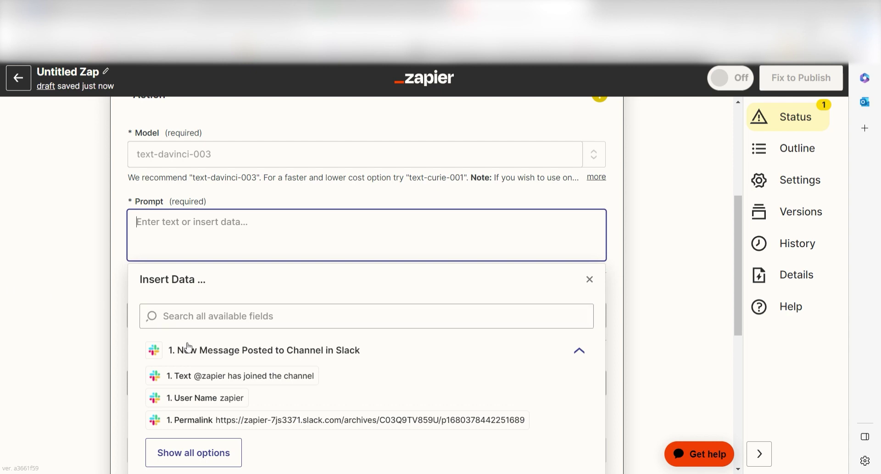
# Insert the Slack message's Text field as the OpenAI prompt, keep the other settings at their defaults, and test the action
pyautogui.click(198, 376)
pyautogui.scroll(-2, 625, 338)
pyautogui.scroll(-10, 611, 340)
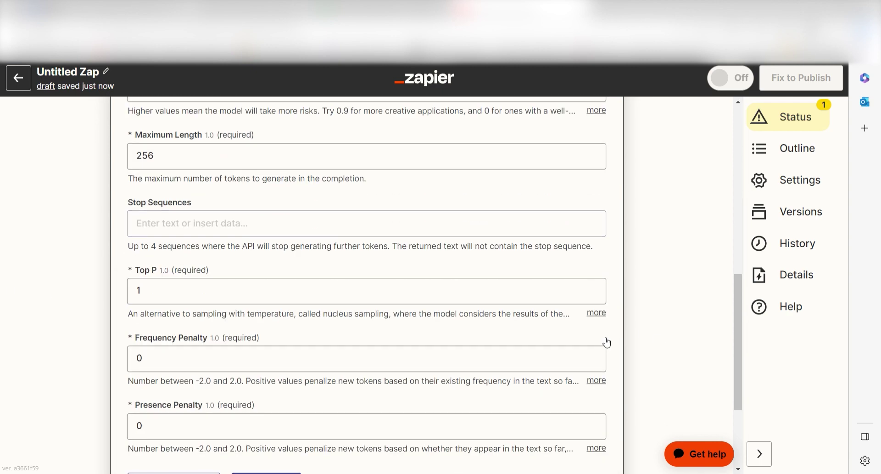
pyautogui.click(271, 342)
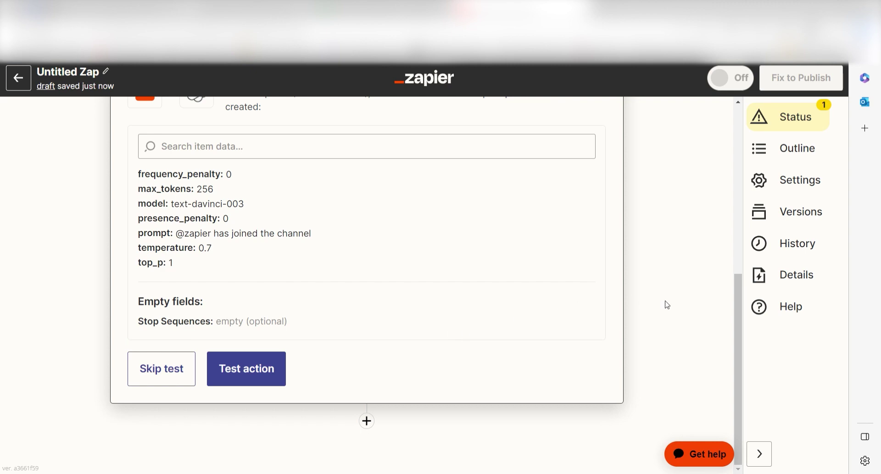
pyautogui.click(281, 363)
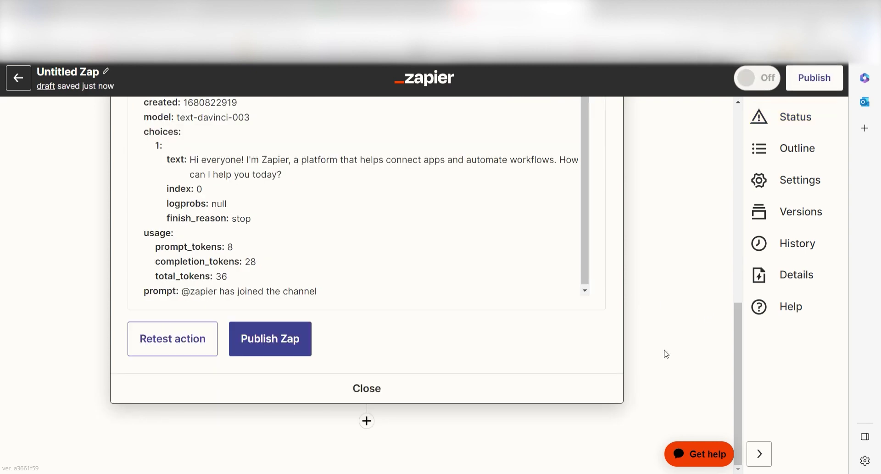
# Add a third step after the OpenAI action using Slack with the Send Channel Message event
pyautogui.click(367, 419)
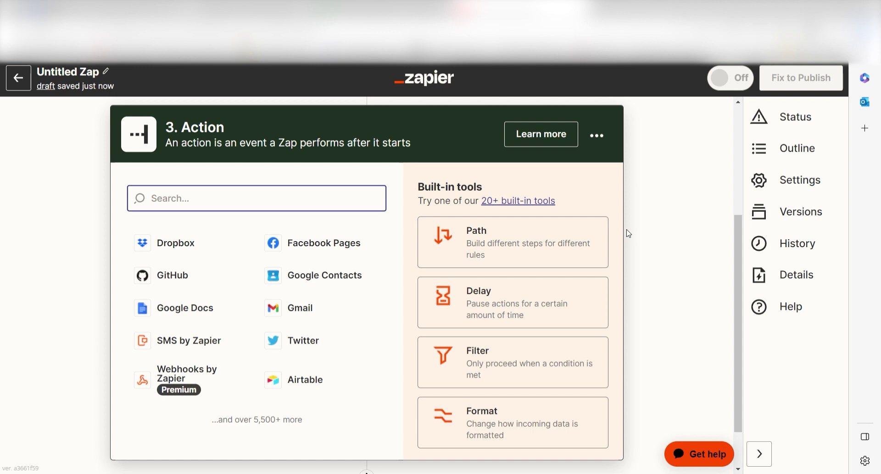
pyautogui.write('slack')
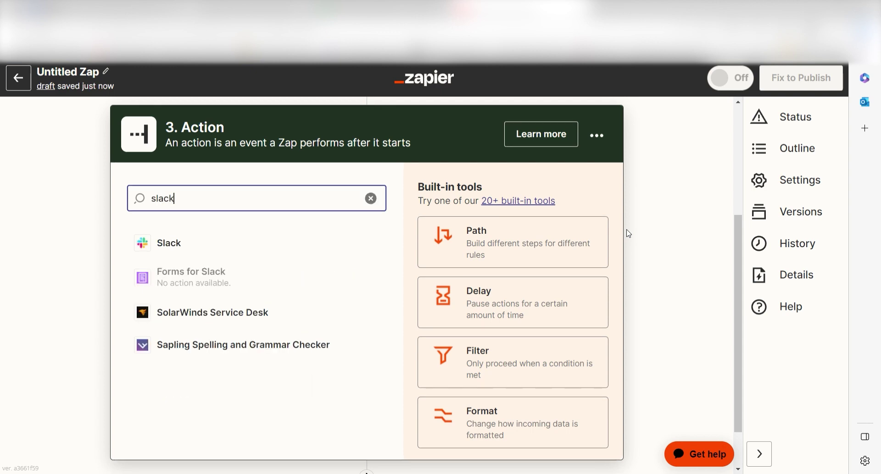
pyautogui.click(406, 251)
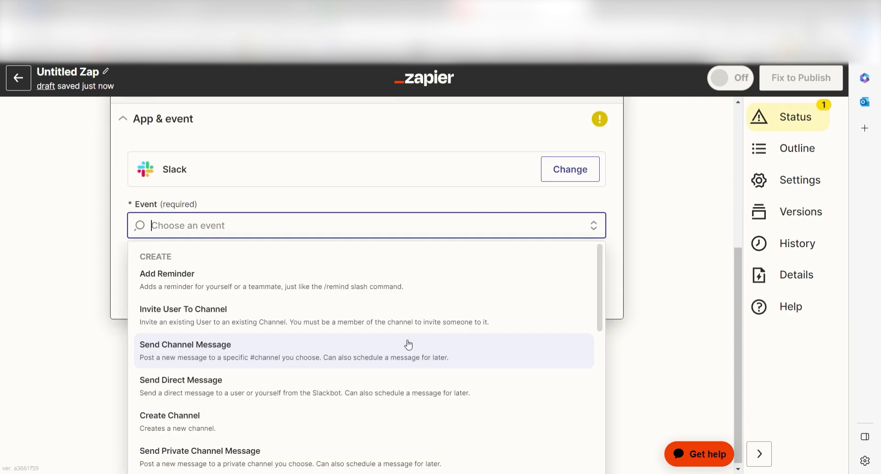
pyautogui.click(474, 350)
pyautogui.scroll(1, 716, 257)
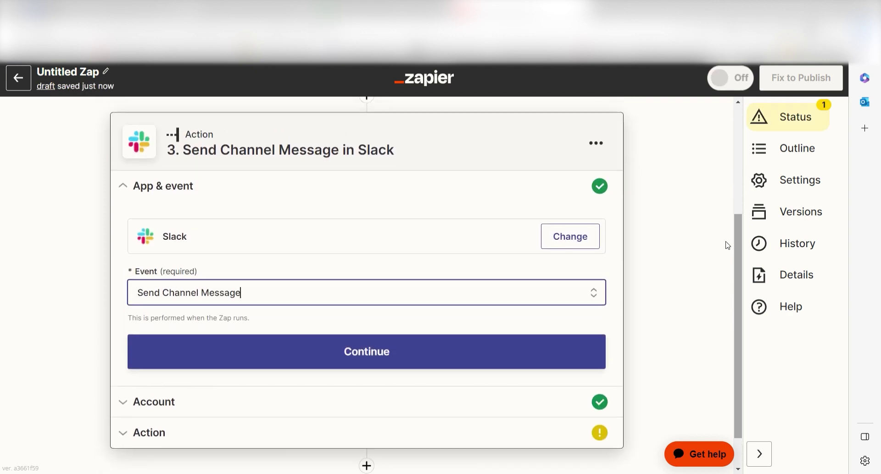
pyautogui.click(523, 339)
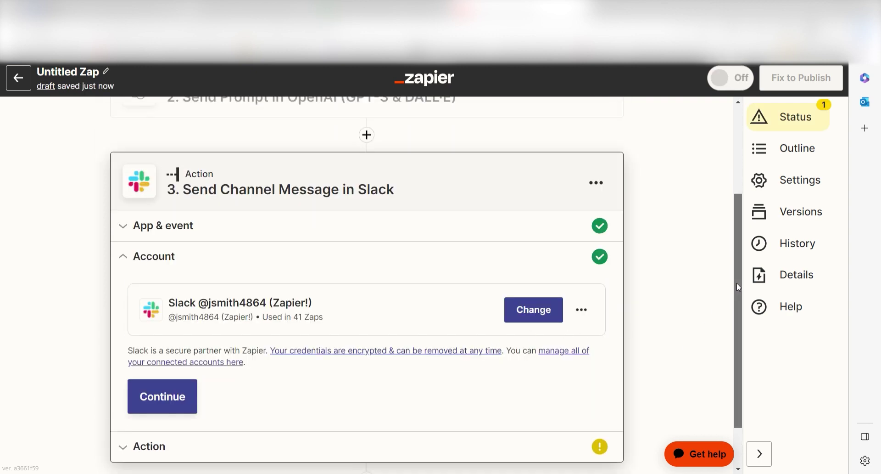
# Keep the connected Slack account for the third step and choose general as the channel for the message
pyautogui.scroll(-1, 721, 300)
pyautogui.click(186, 367)
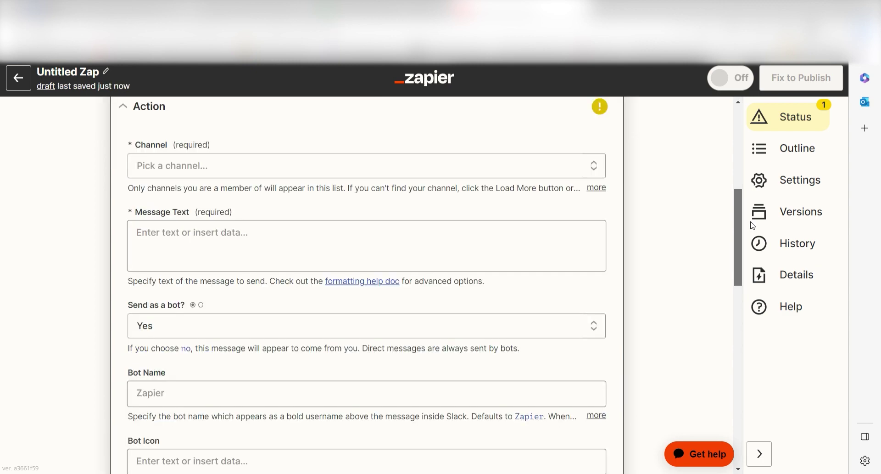
pyautogui.click(390, 240)
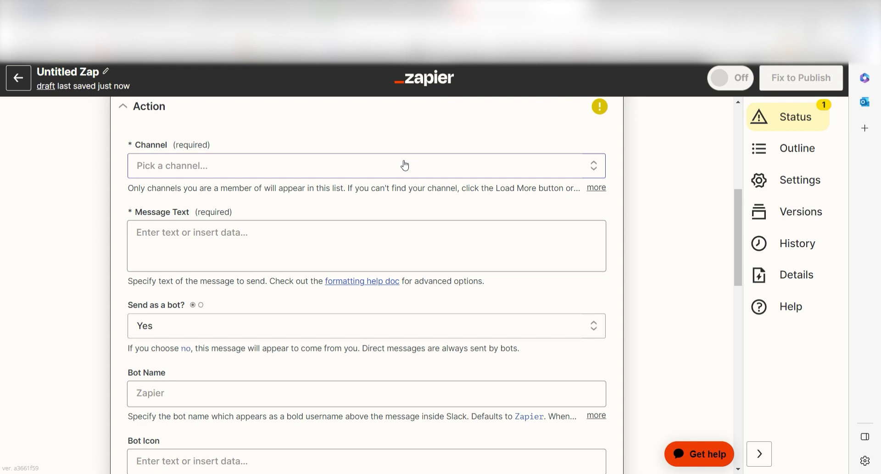
pyautogui.click(307, 171)
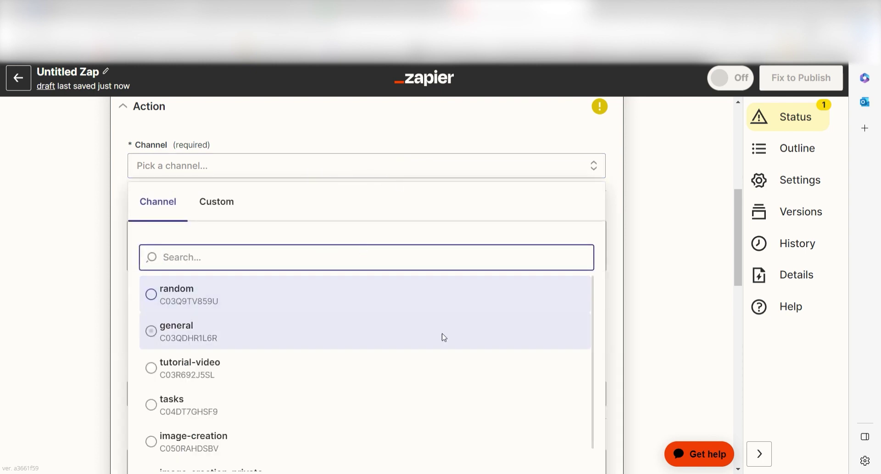
pyautogui.click(283, 340)
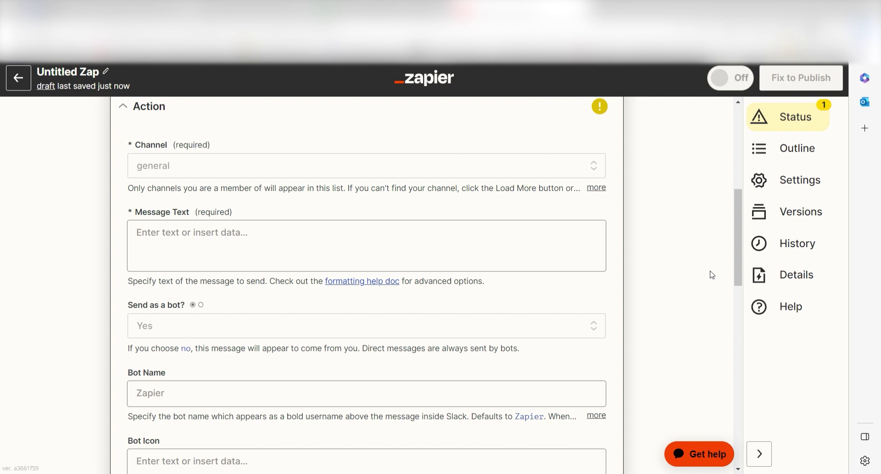
# Write "here's the answer to your question." as the message text and insert the OpenAI step's Prompt field on a new line
pyautogui.click(262, 232)
pyautogui.write("here's the answer to your question.")
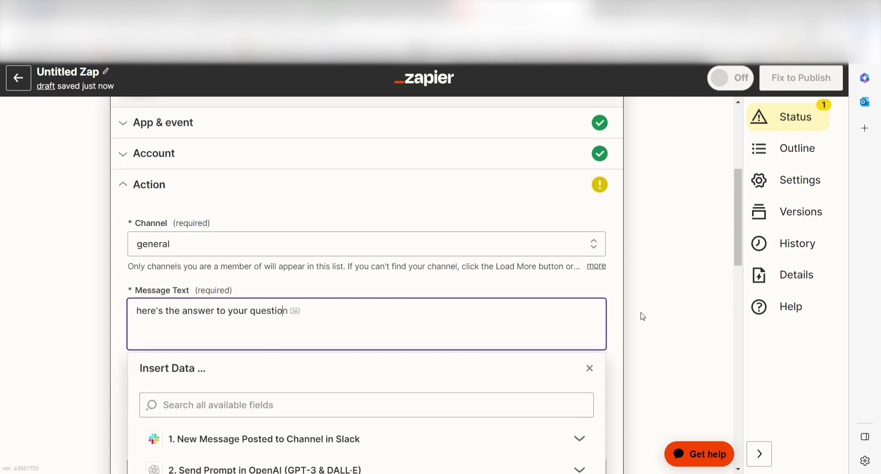
pyautogui.press('Return')
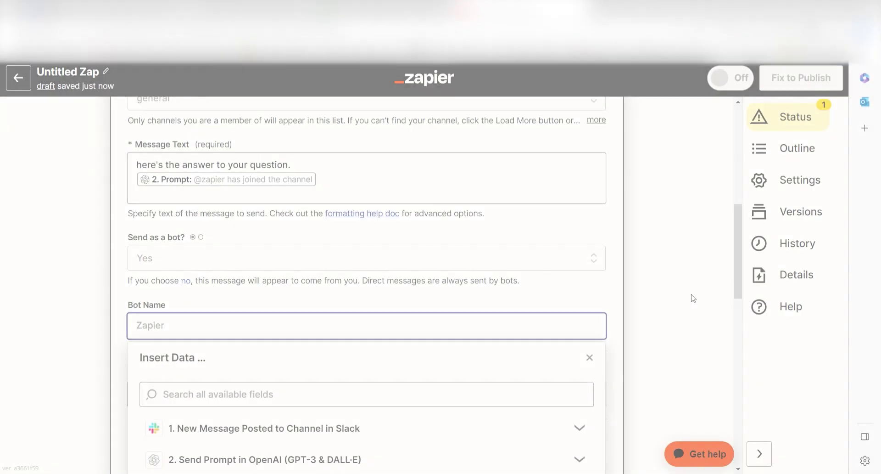
# Set the bot name to "GPT Bot", keep the remaining settings at their defaults, and test the Slack action
pyautogui.write('GPT Bot')
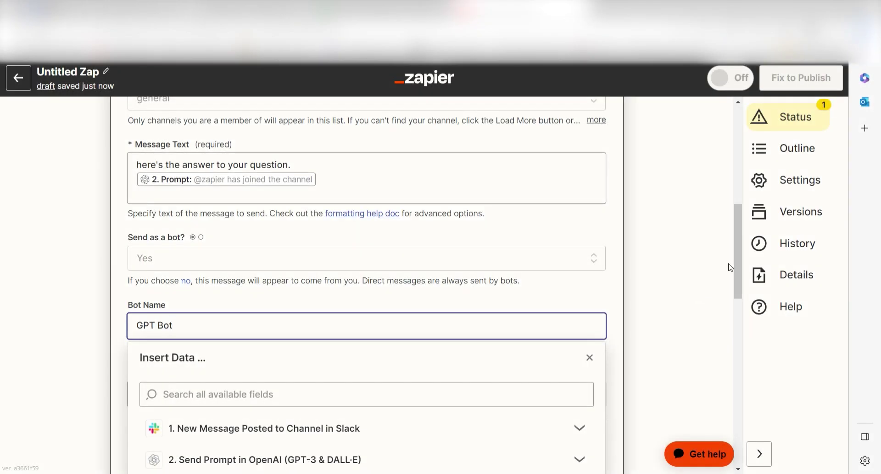
pyautogui.scroll(-10, 731, 268)
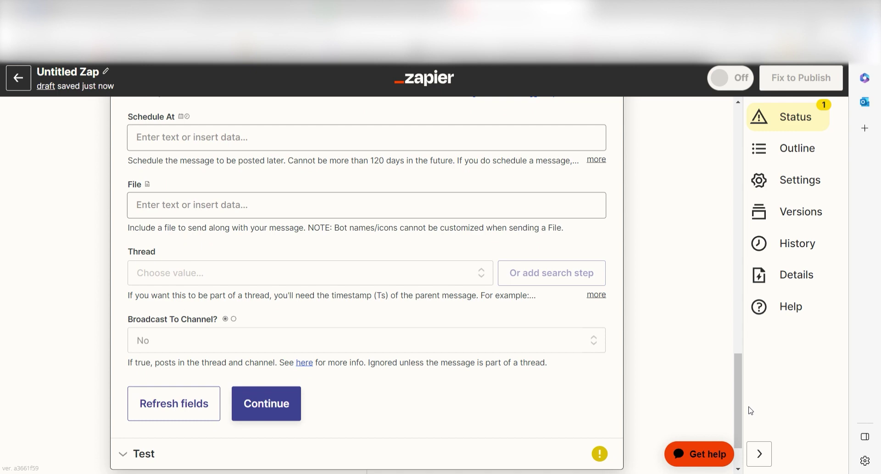
pyautogui.click(287, 413)
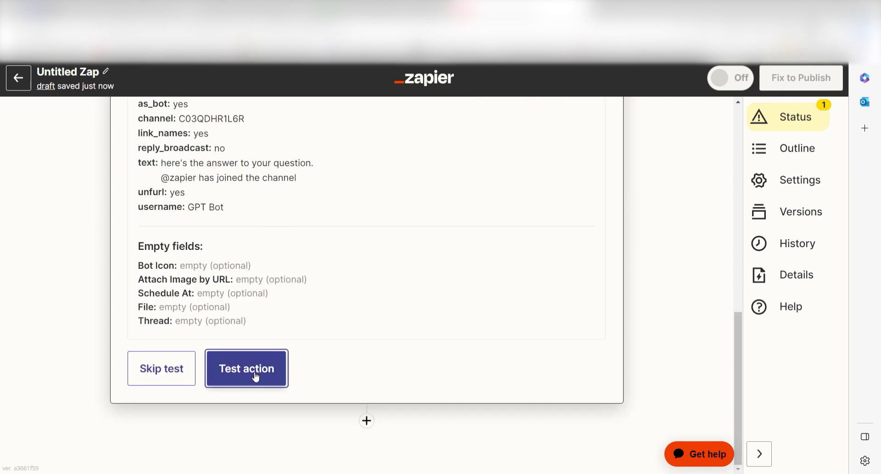
pyautogui.click(282, 374)
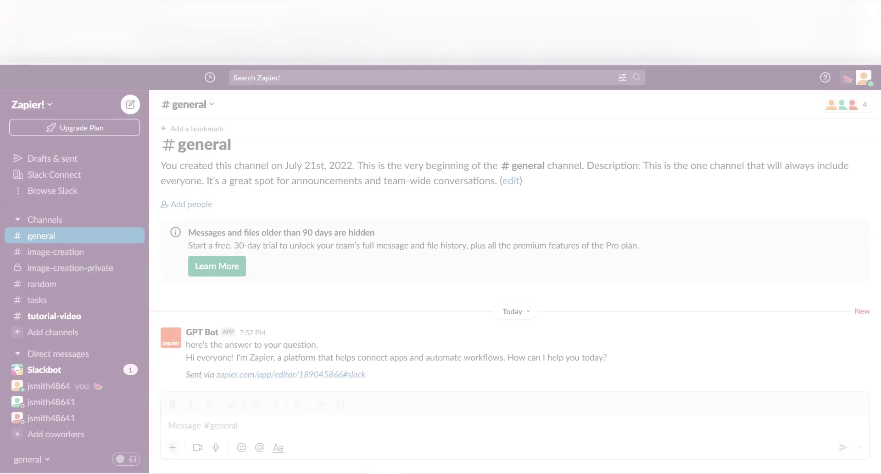